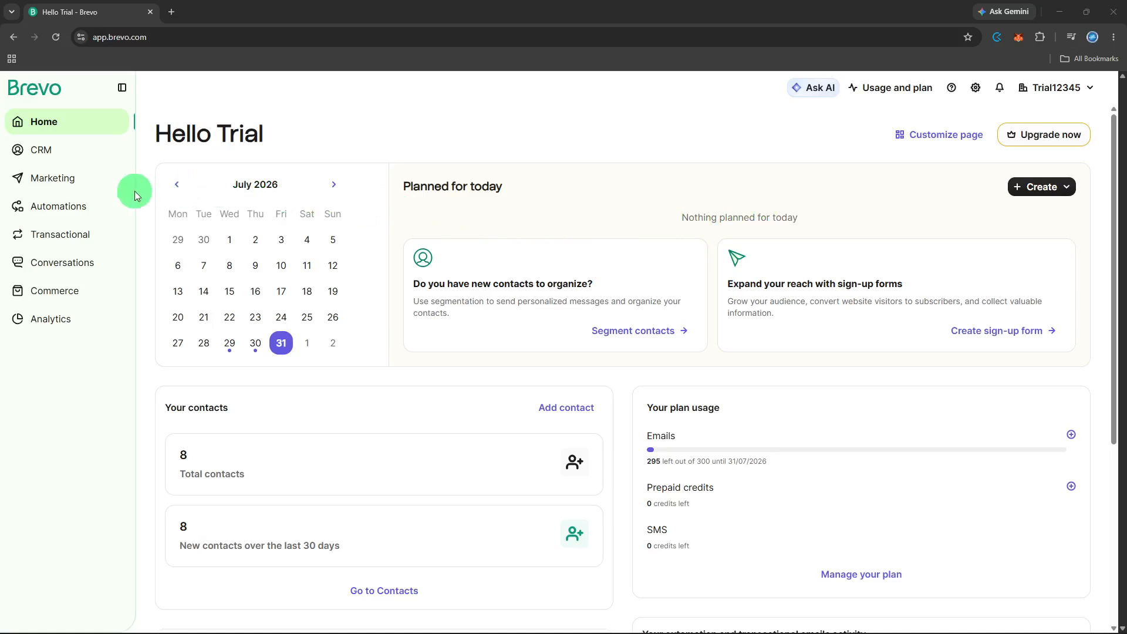
Step: Create a new automation workflow from scratch, without using a pre-built template
left_click(97, 201)
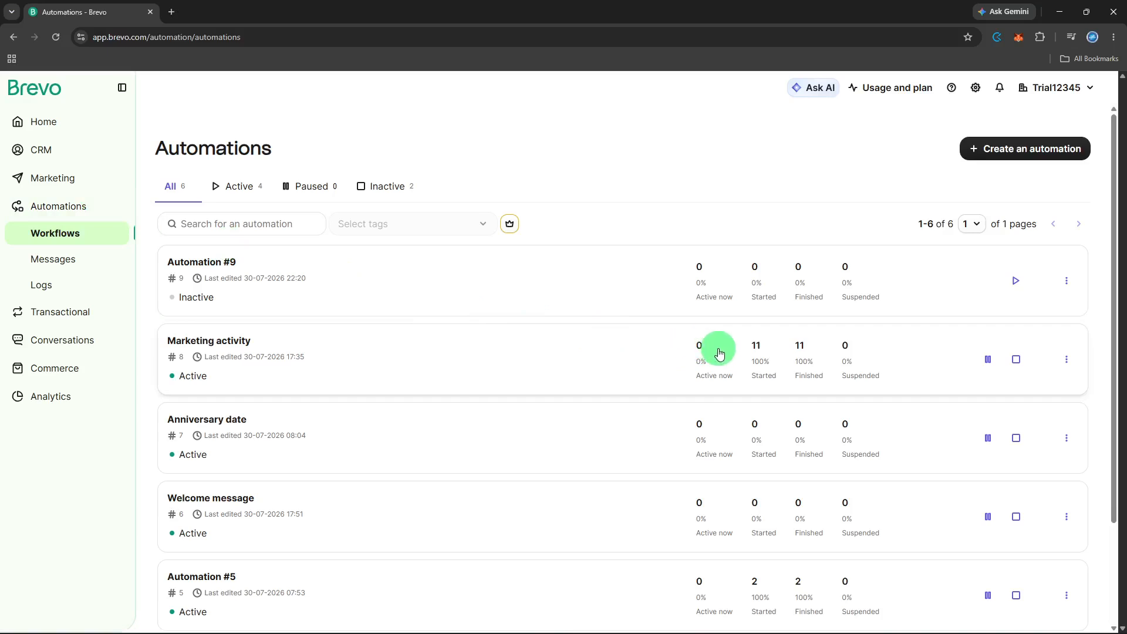
left_click(1002, 155)
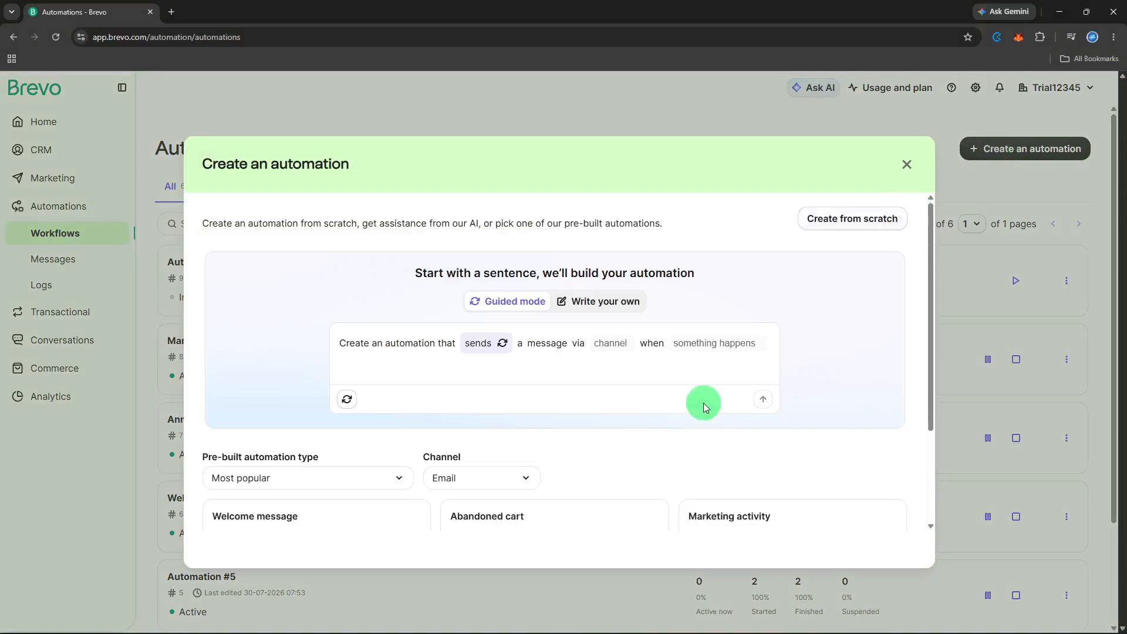
scroll(704, 410, "down", 2)
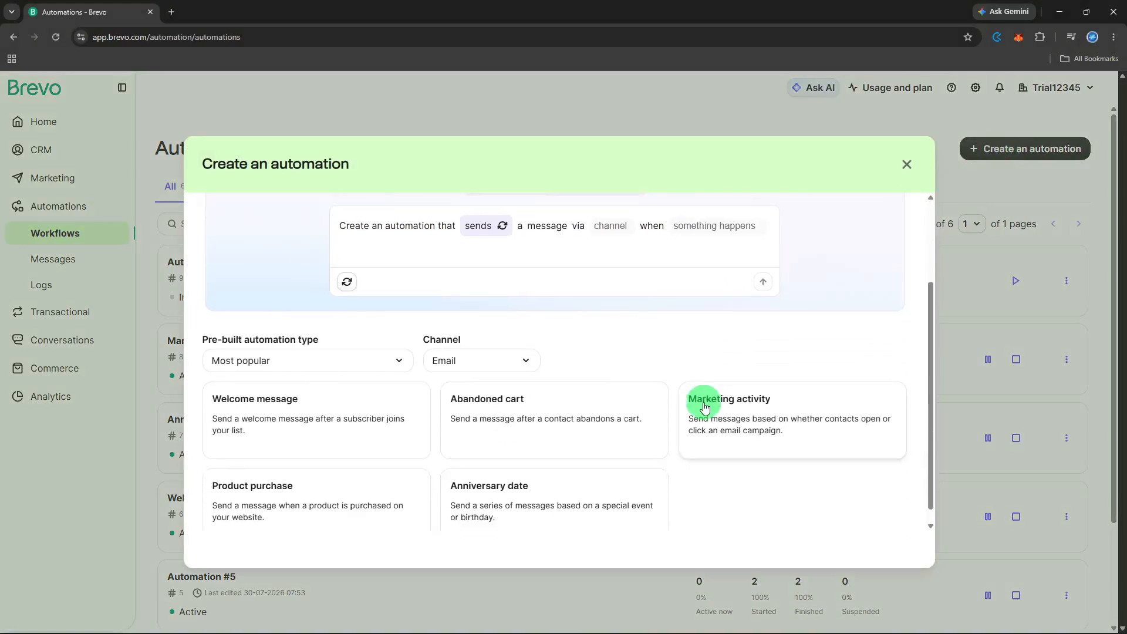
scroll(706, 399, "up", 2)
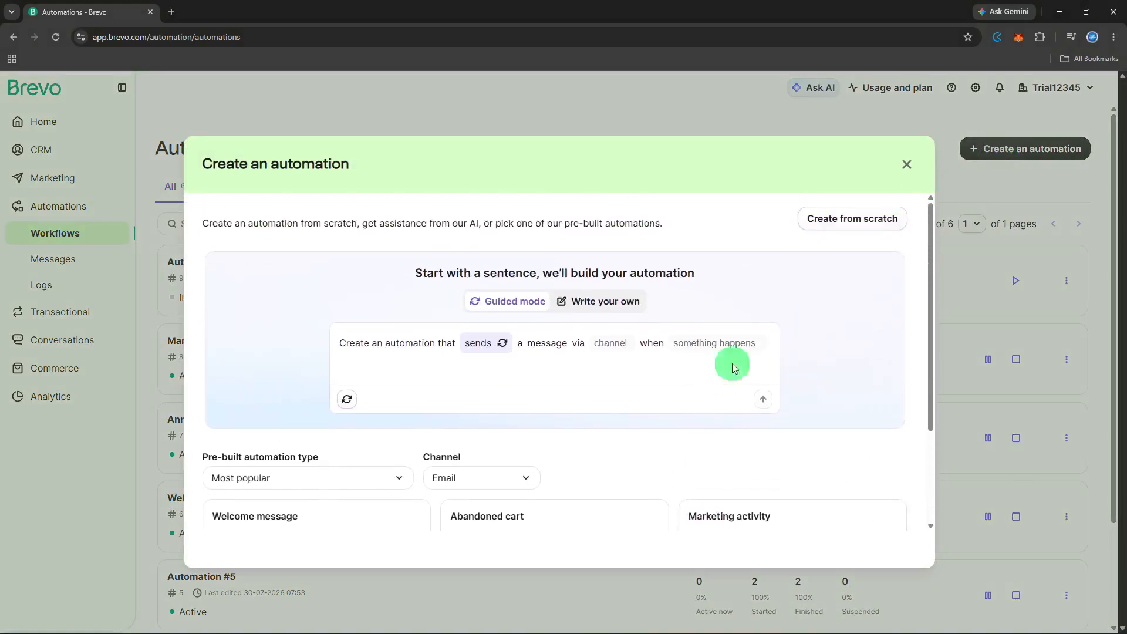
left_click(864, 222)
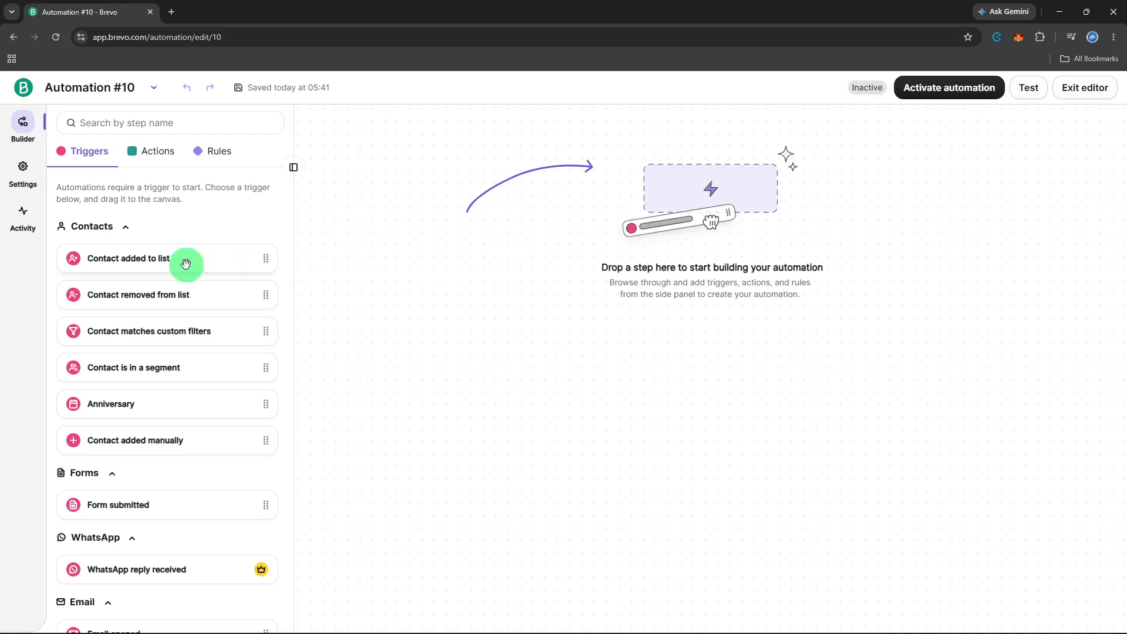
Step: Add a "Contact added to list" trigger for "Your first list #2" in Your First Folder and save it
left_click_drag(184, 264, 741, 277)
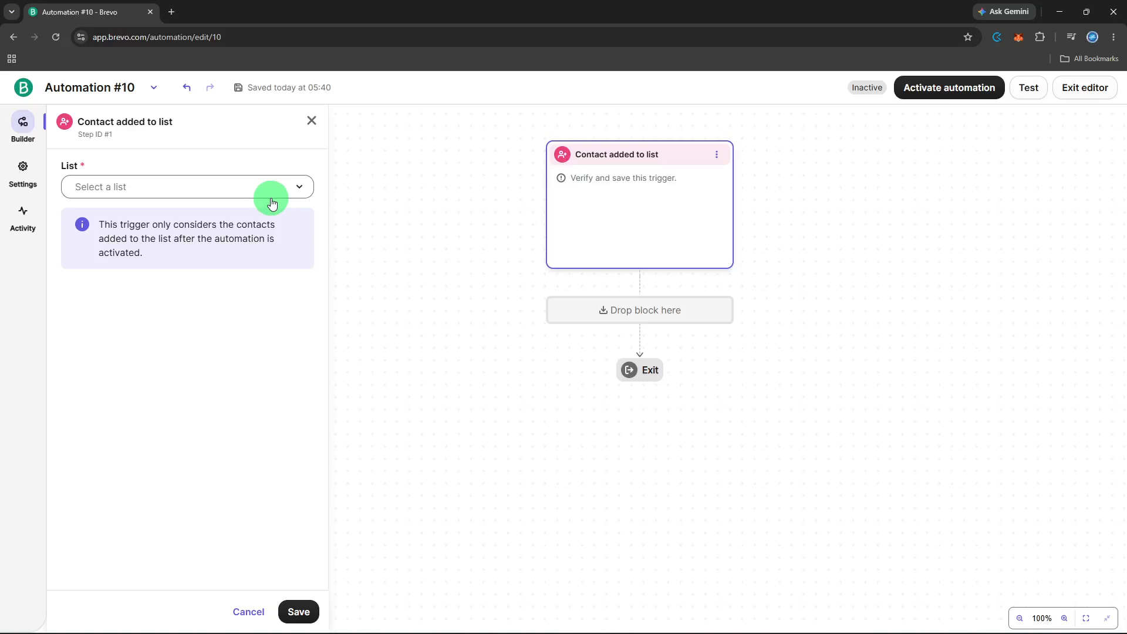
left_click(271, 202)
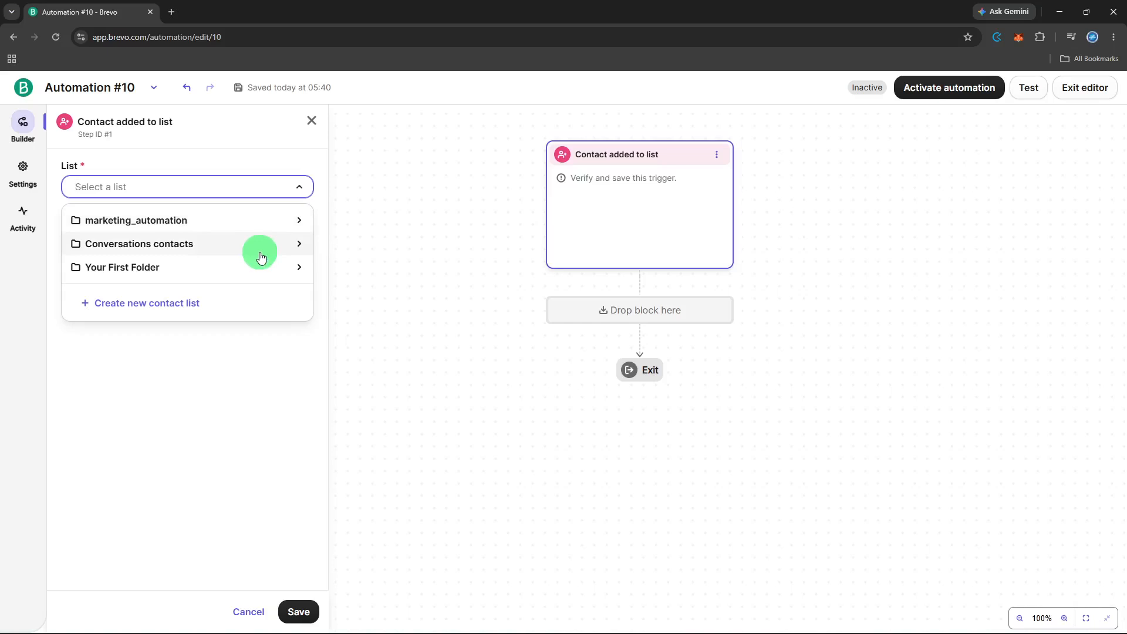
left_click(251, 274)
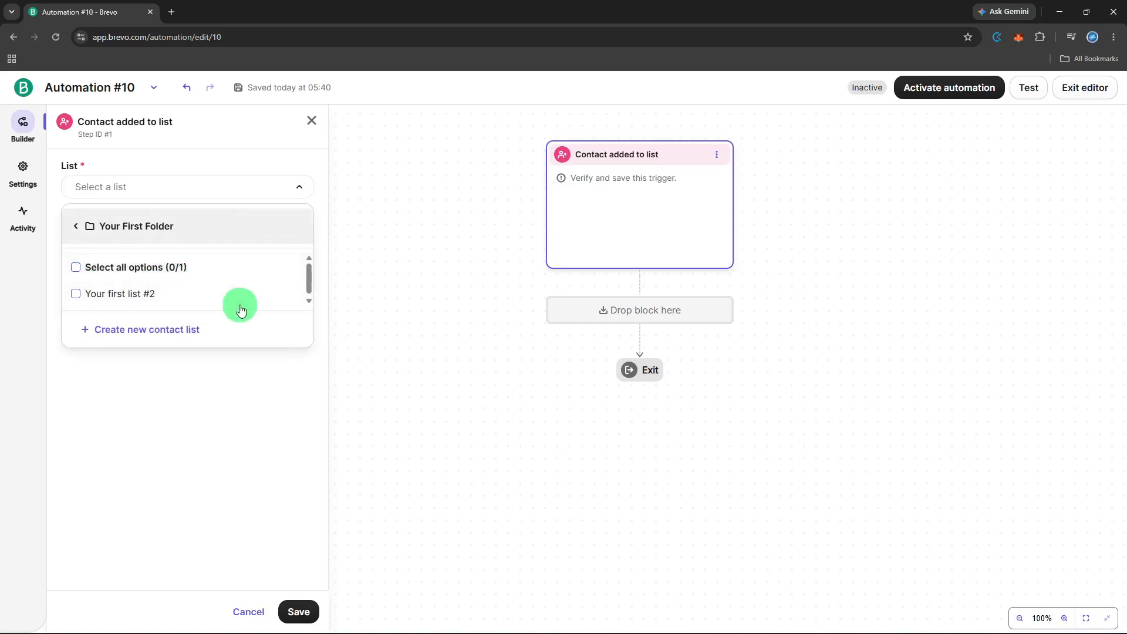
left_click(242, 302)
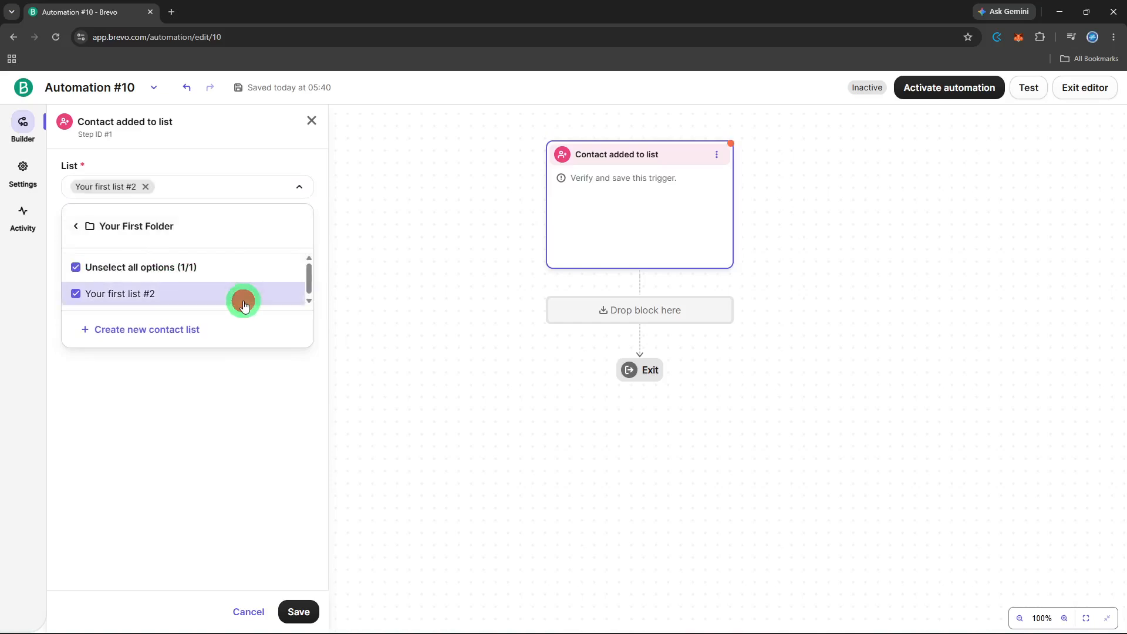
left_click(237, 359)
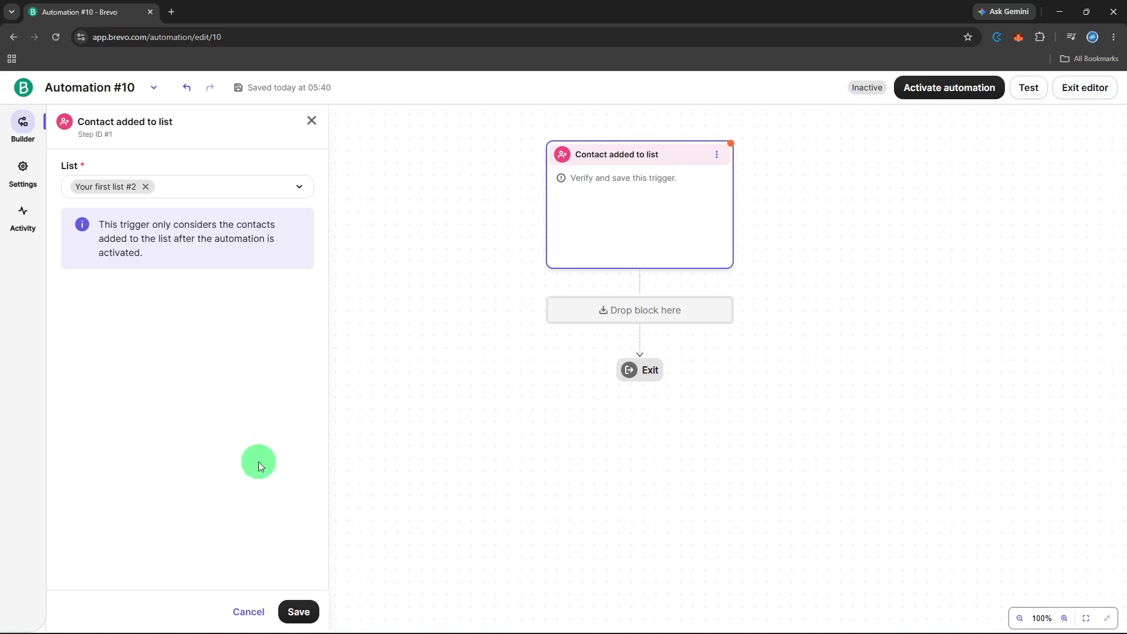
left_click(305, 618)
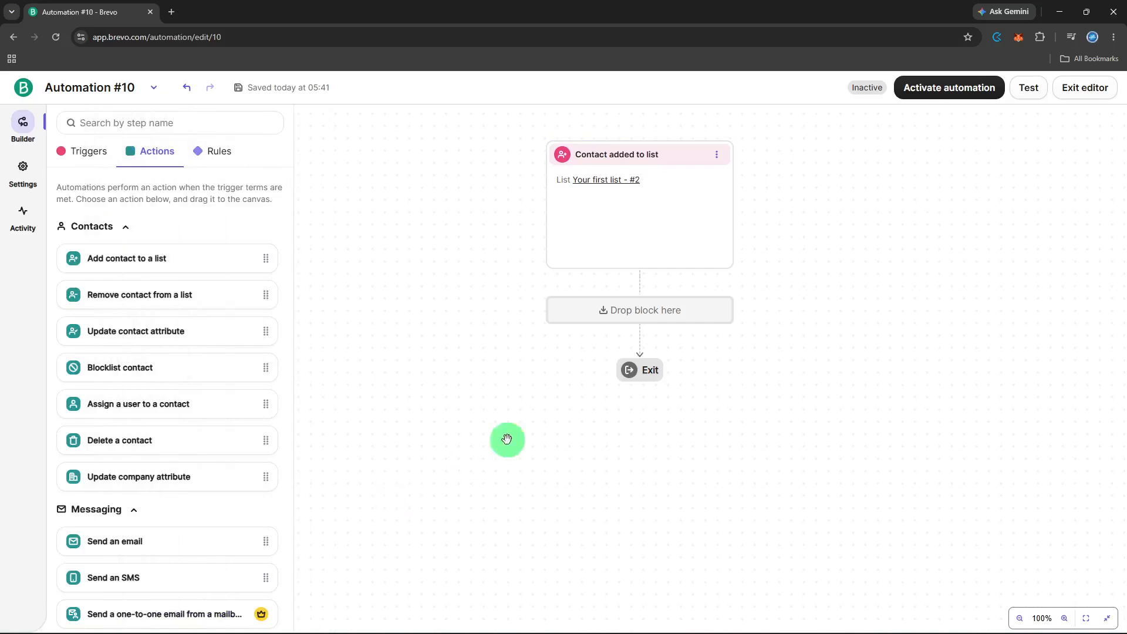
Step: Add a "Send an email" action below the trigger and sync it with existing message #21 from Automation #8
left_click(640, 306)
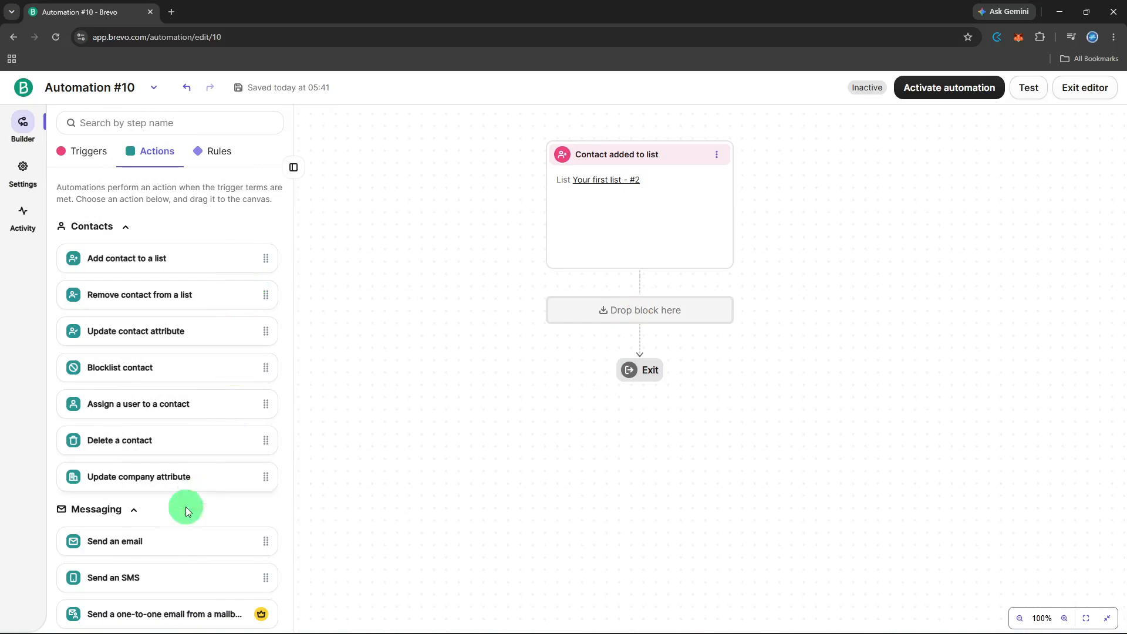
left_click_drag(164, 540, 687, 307)
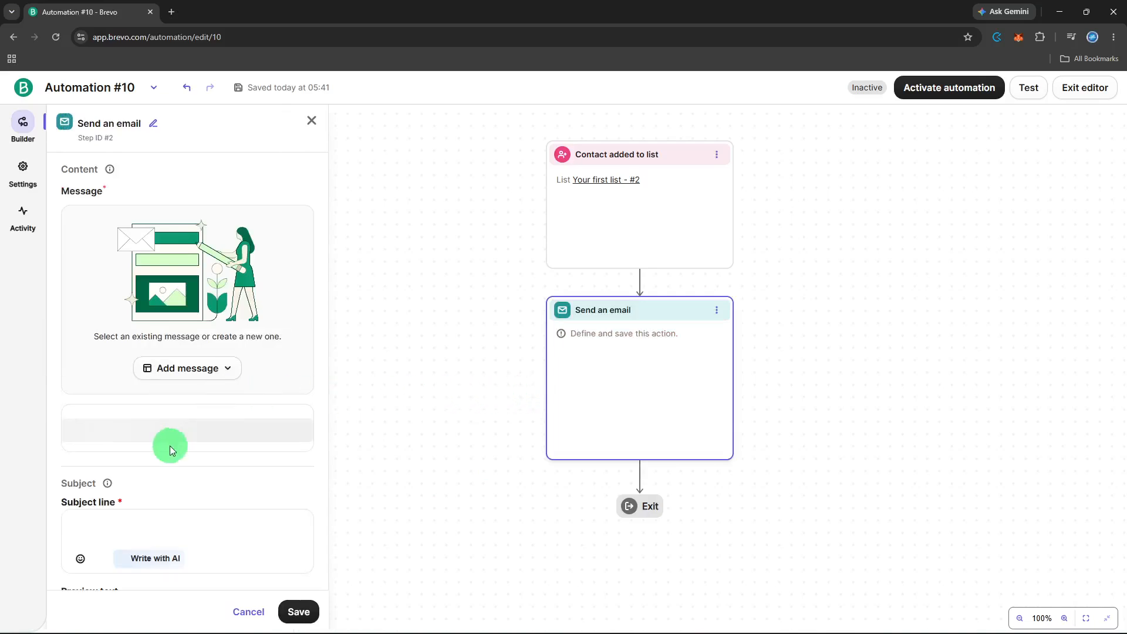
scroll(170, 445, "down", 1)
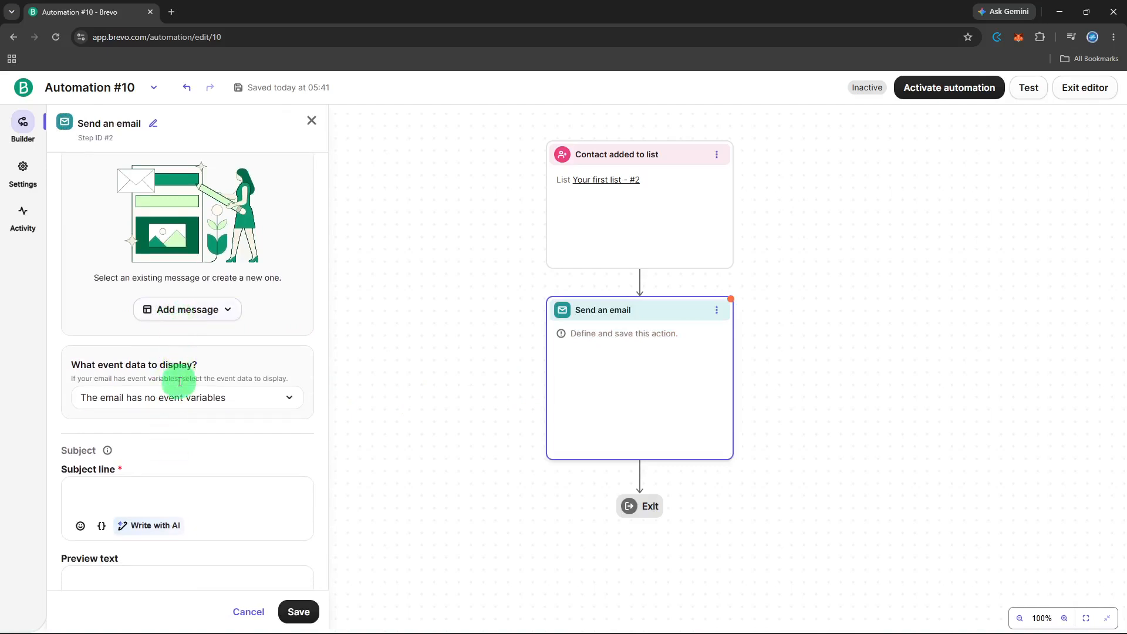
scroll(186, 357, "up", 1)
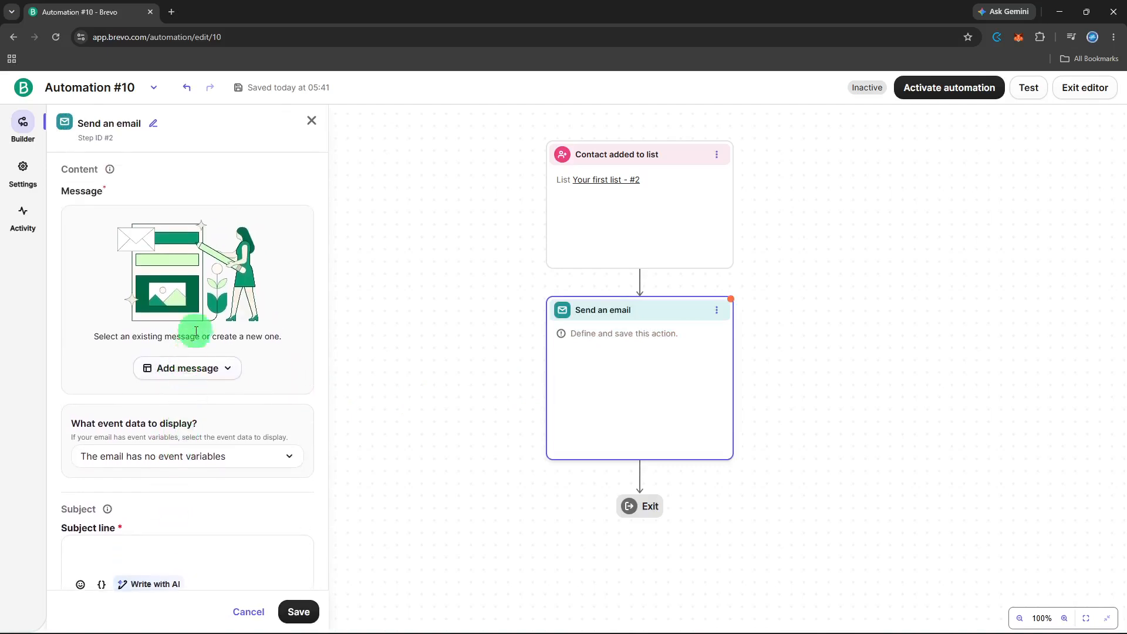
left_click(191, 368)
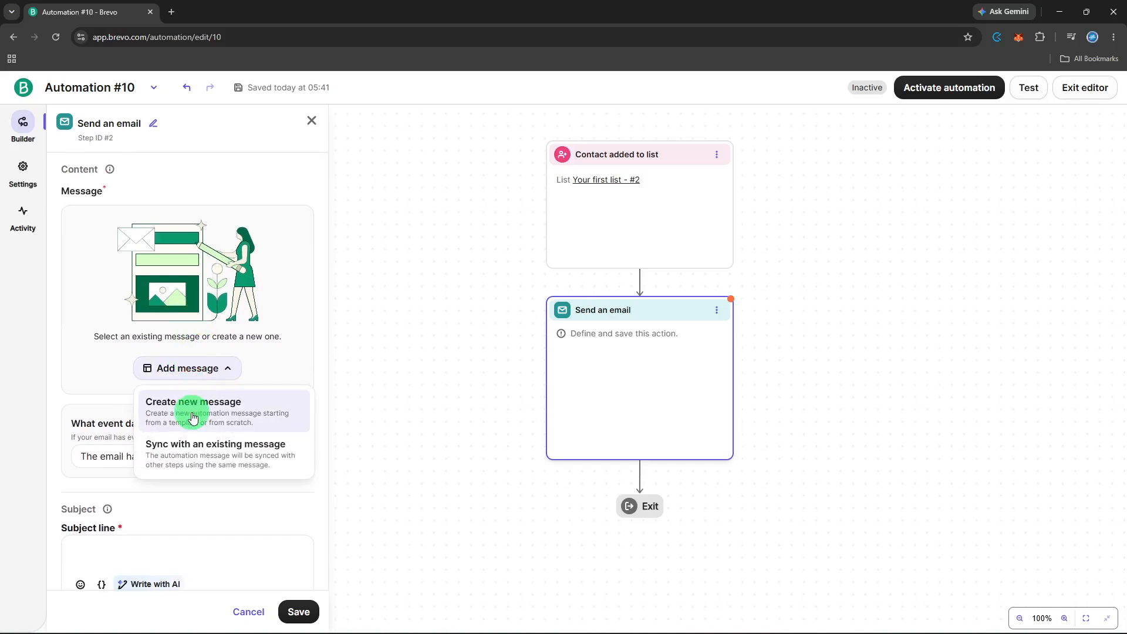
left_click(189, 453)
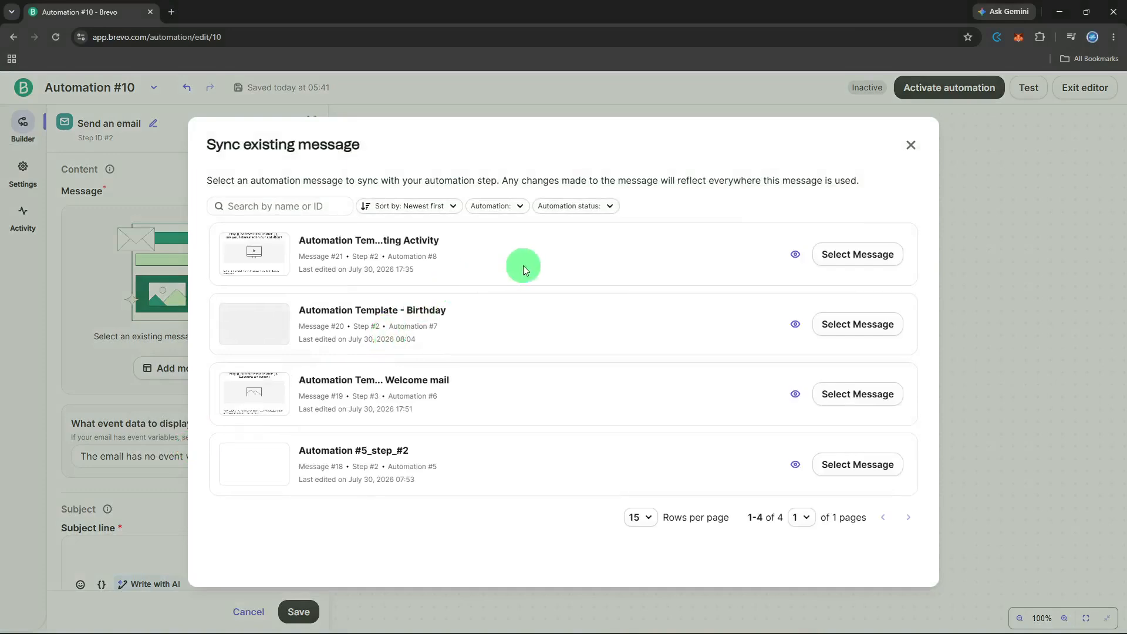
left_click(842, 262)
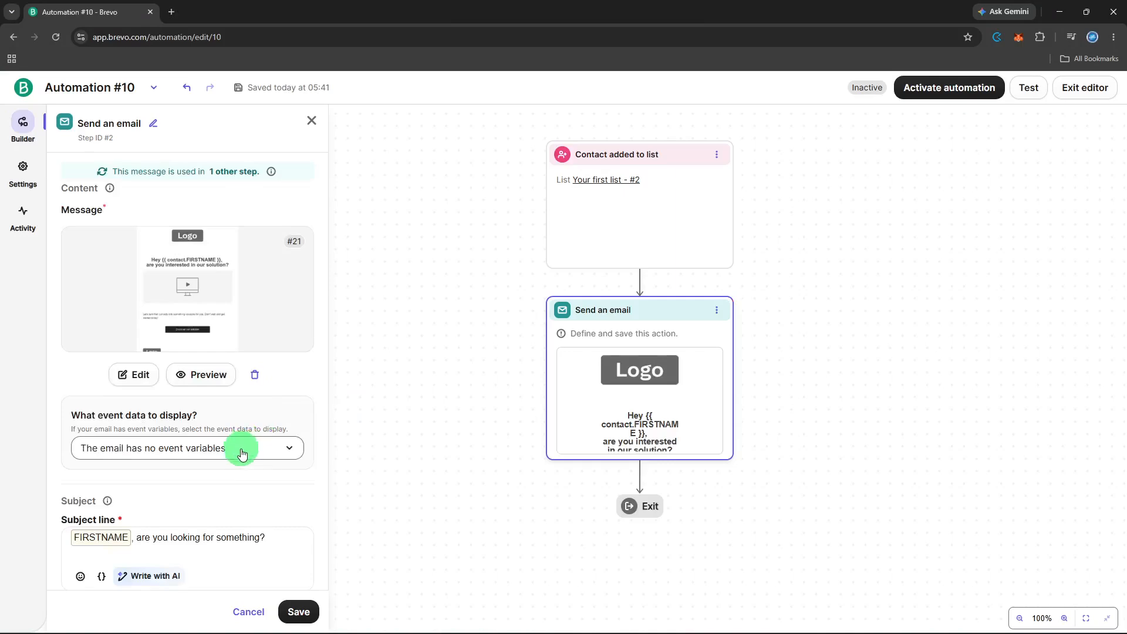
Step: Review the email action's subject, preview text, sender and additional settings, and save the action
scroll(242, 451, "down", 1)
scroll(241, 449, "down", 2)
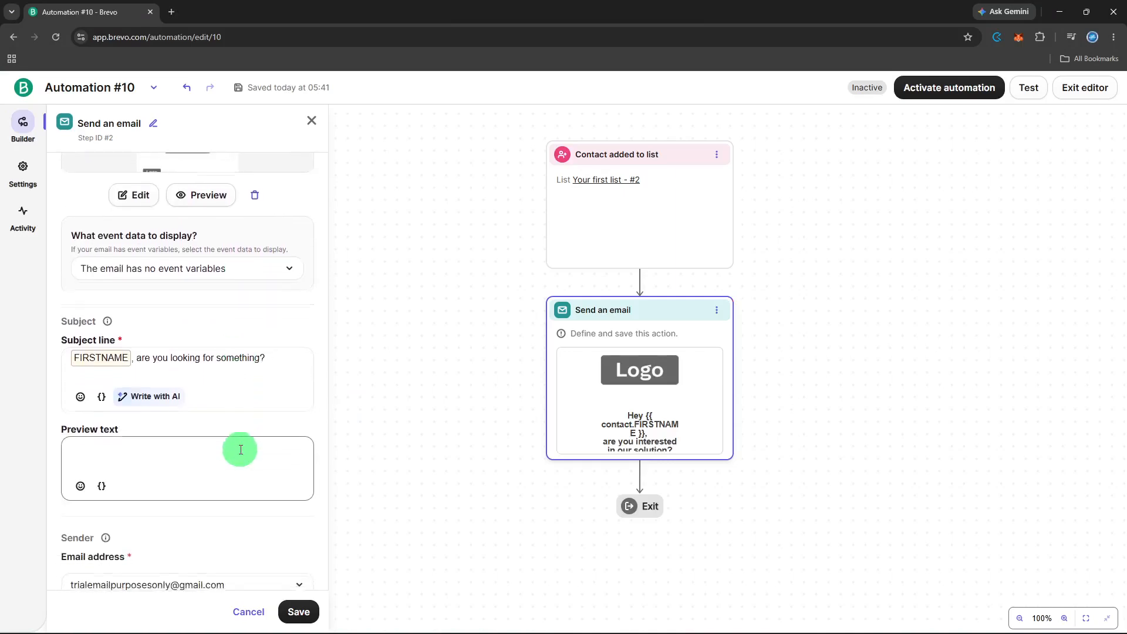
scroll(240, 449, "down", 2)
scroll(229, 474, "down", 2)
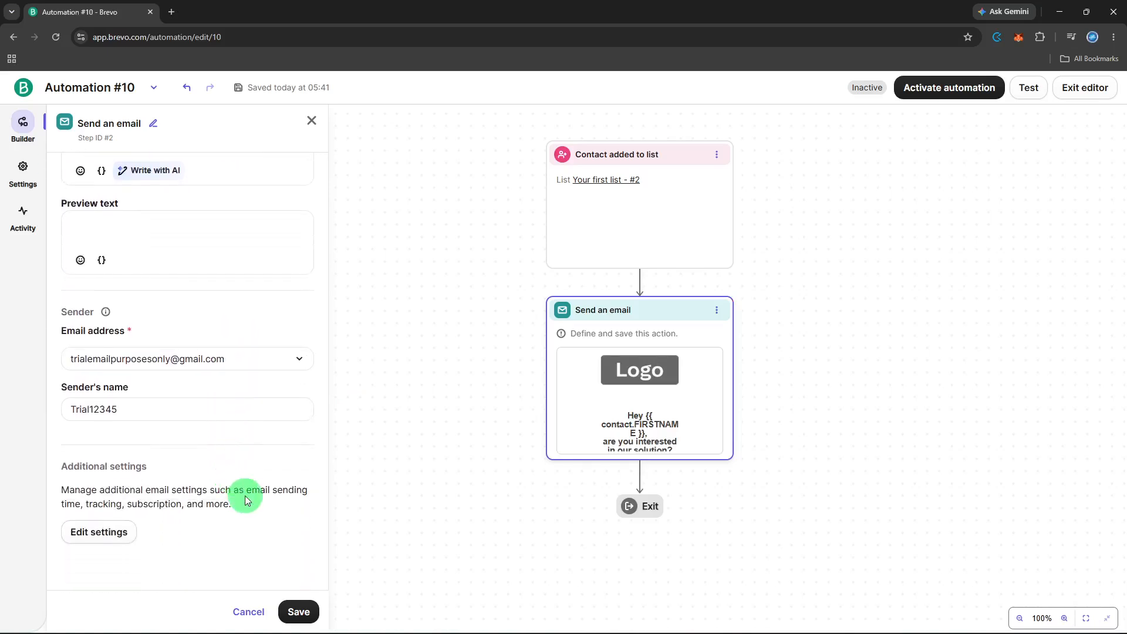
scroll(245, 495, "up", 3)
scroll(246, 497, "up", 1)
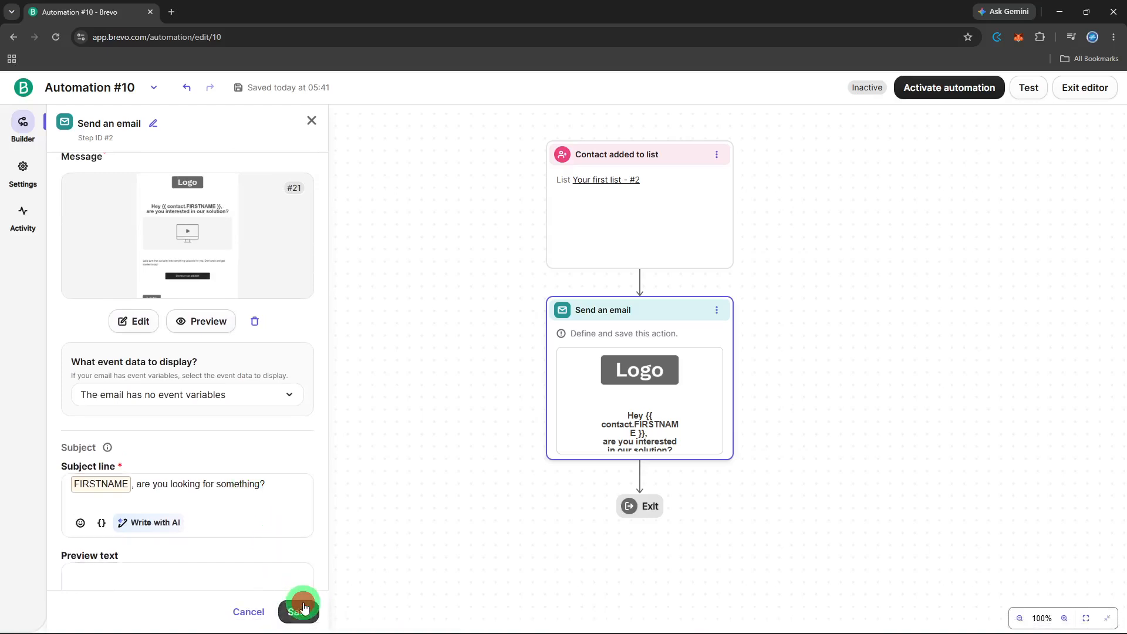
left_click(300, 610)
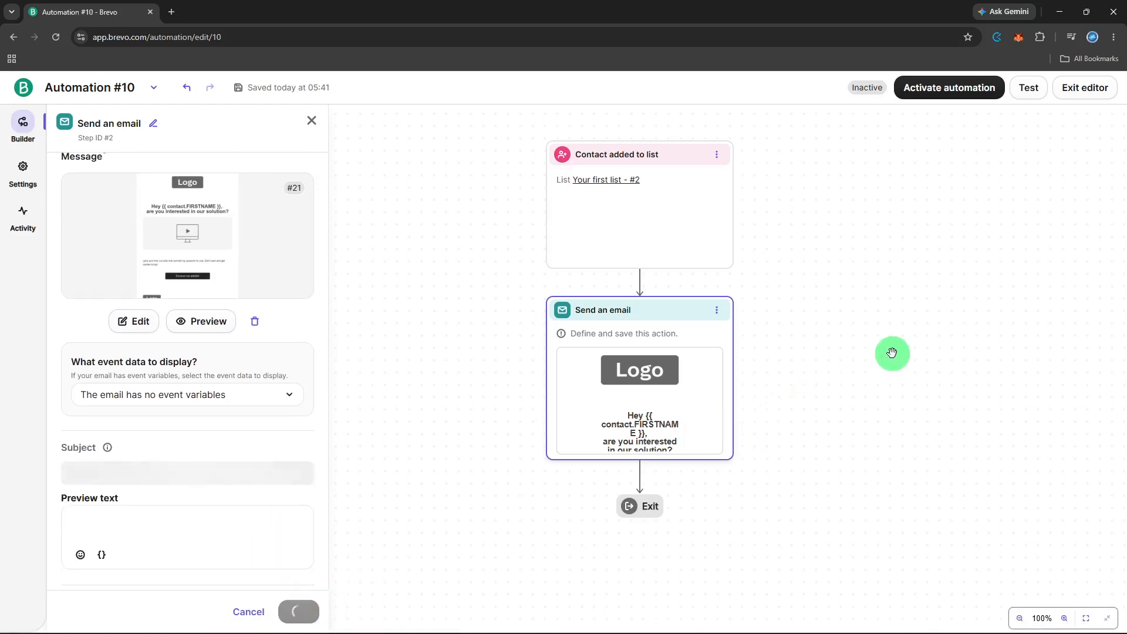
Step: Send a test of the automation's messages to the chosen dummy contact and close the test results
left_click(1028, 94)
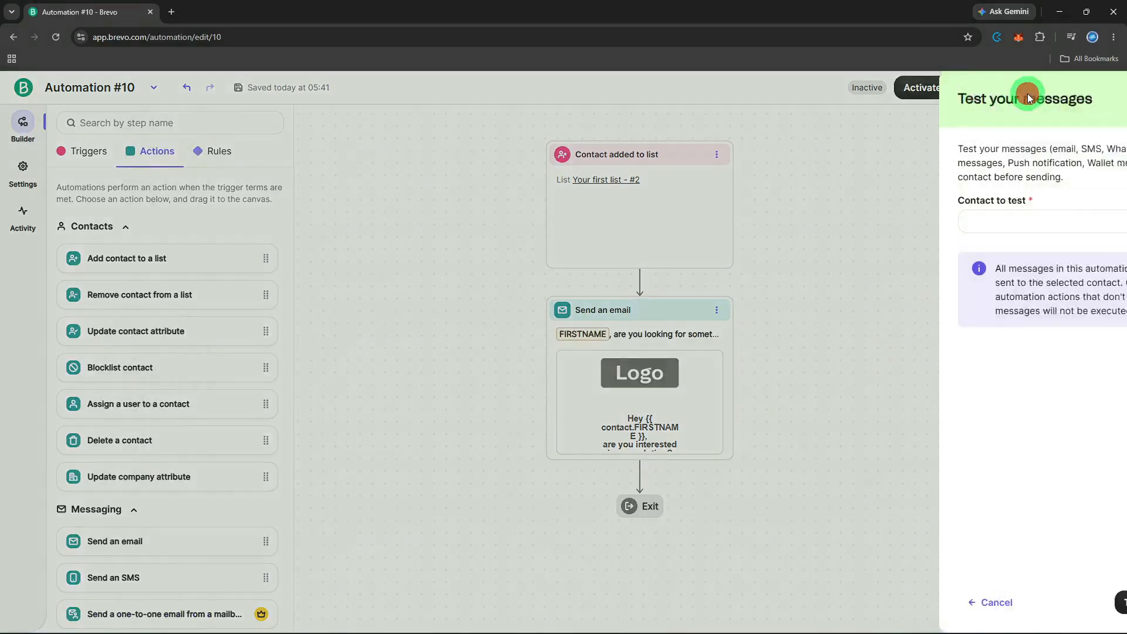
left_click(974, 223)
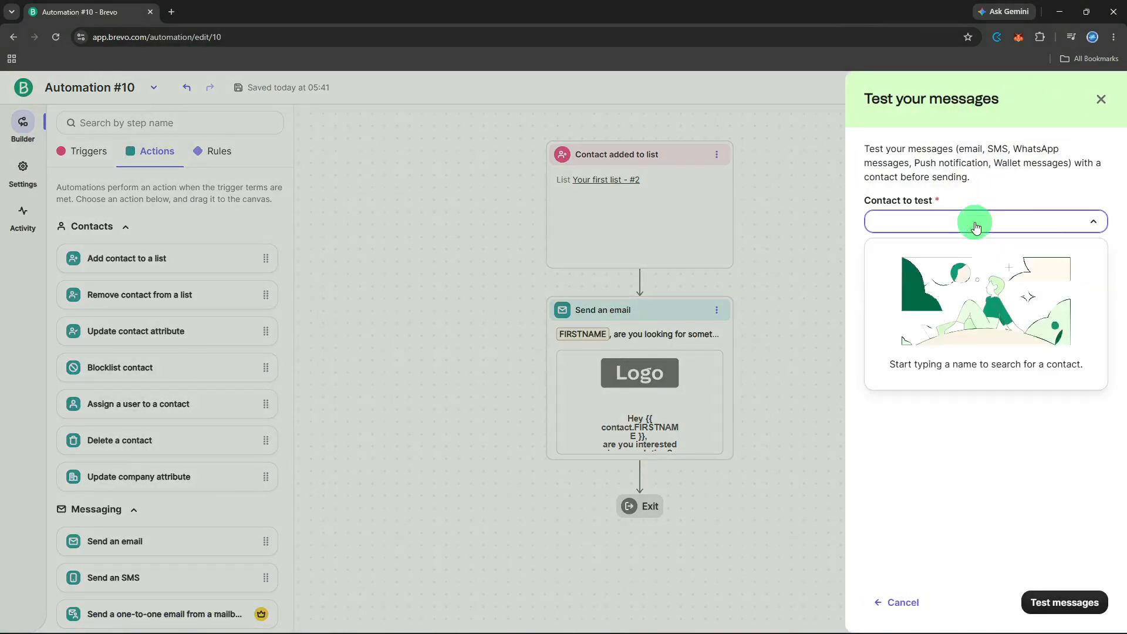
type("sall")
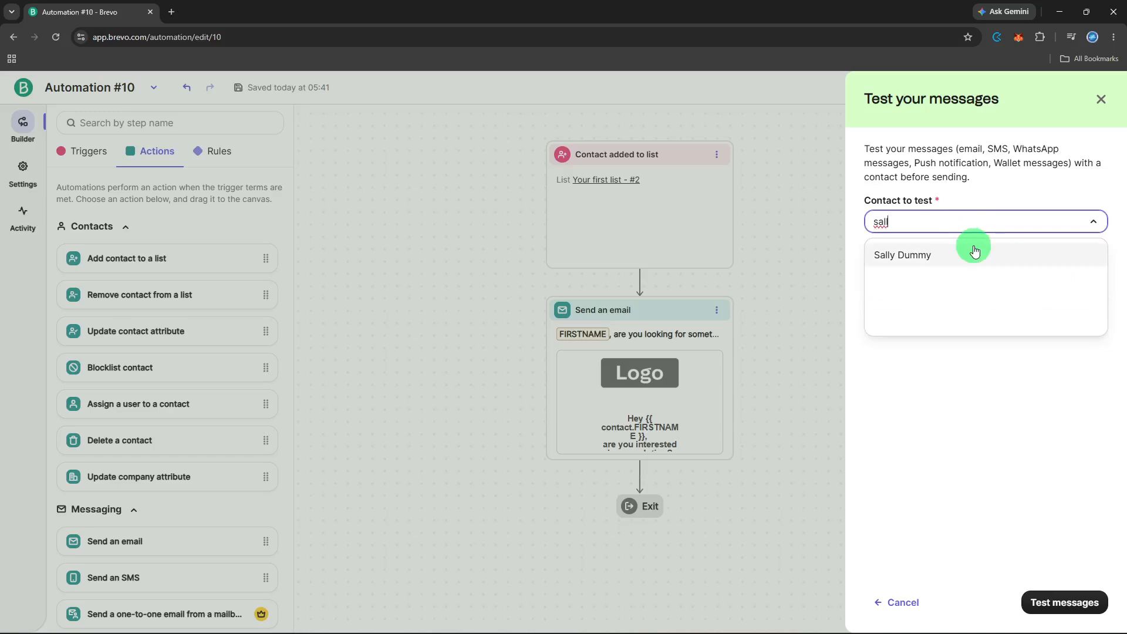
left_click(973, 245)
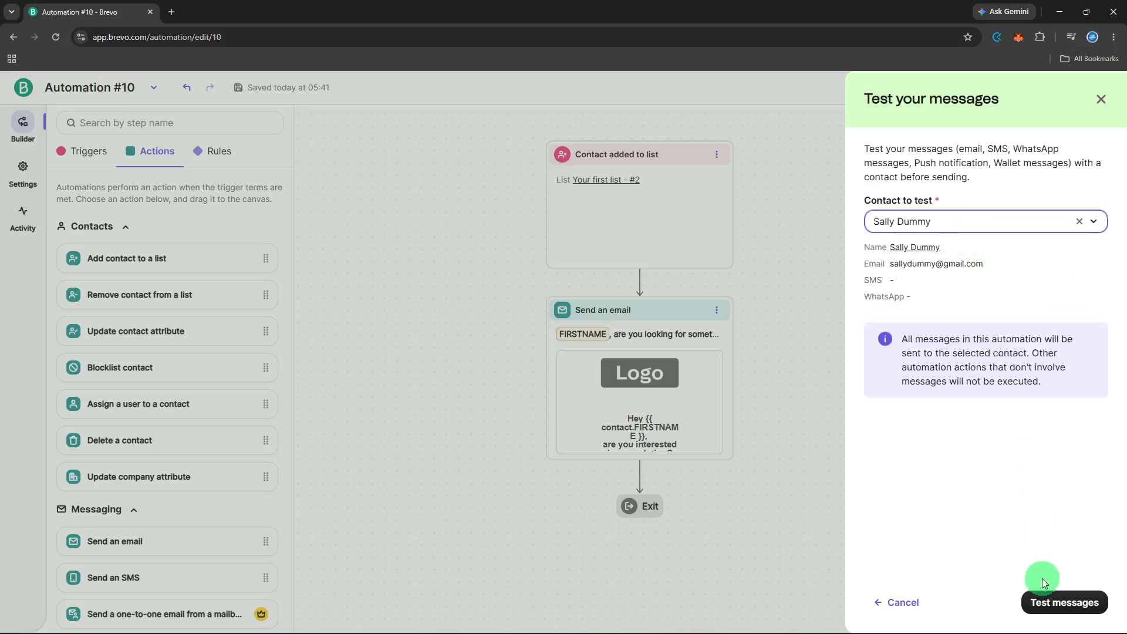
left_click(1042, 596)
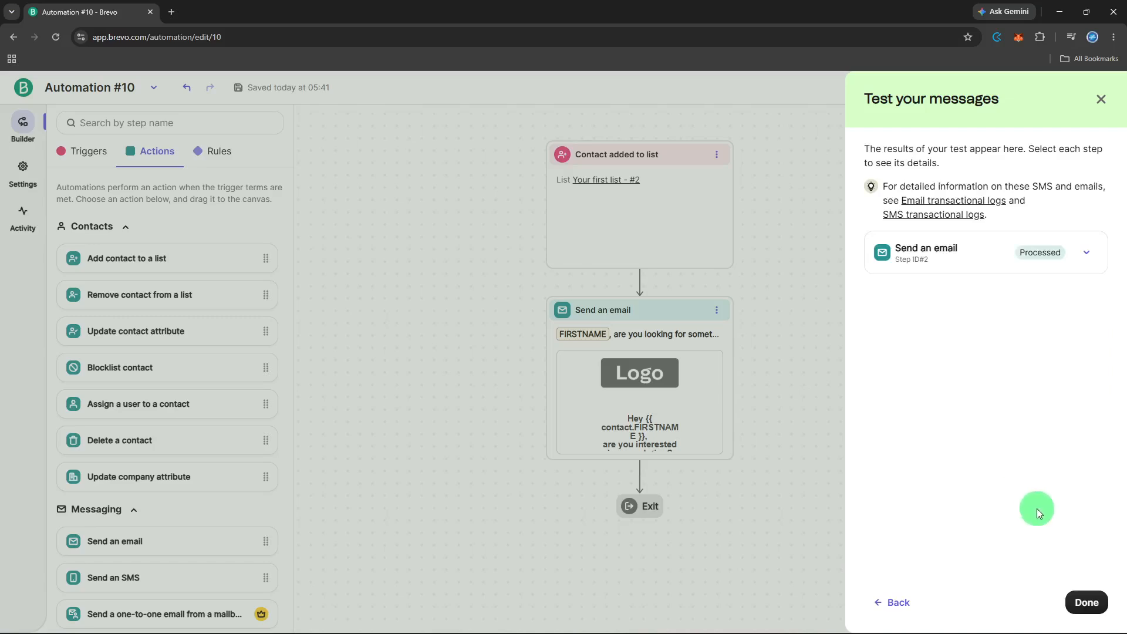
left_click(1086, 592)
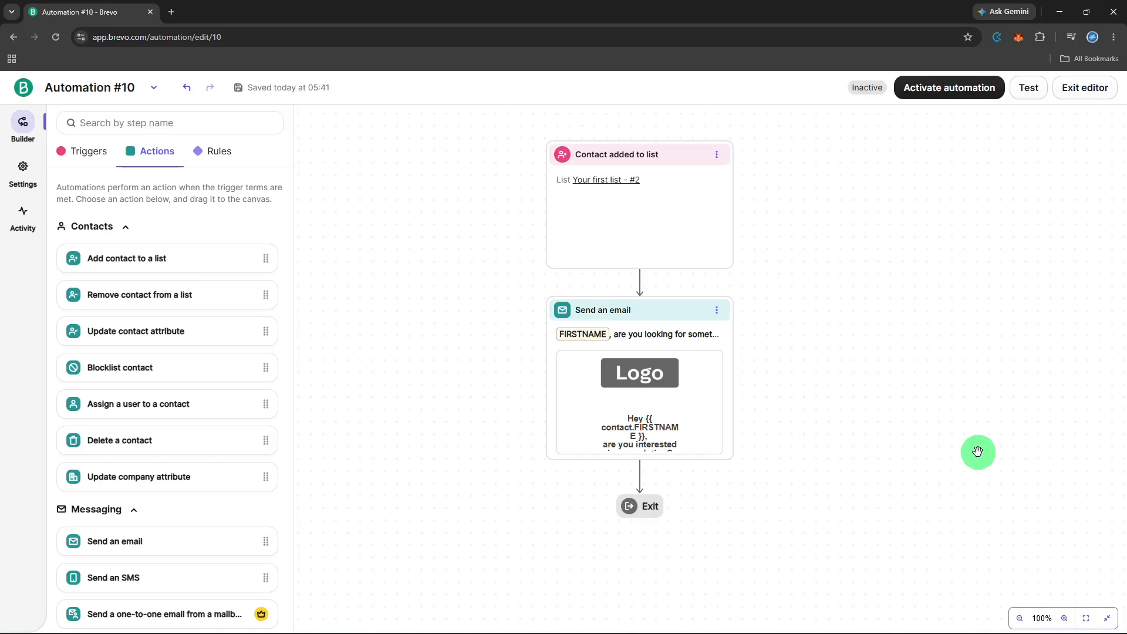
Step: Activate the automation with contact re-entry after exit left off
left_click(976, 101)
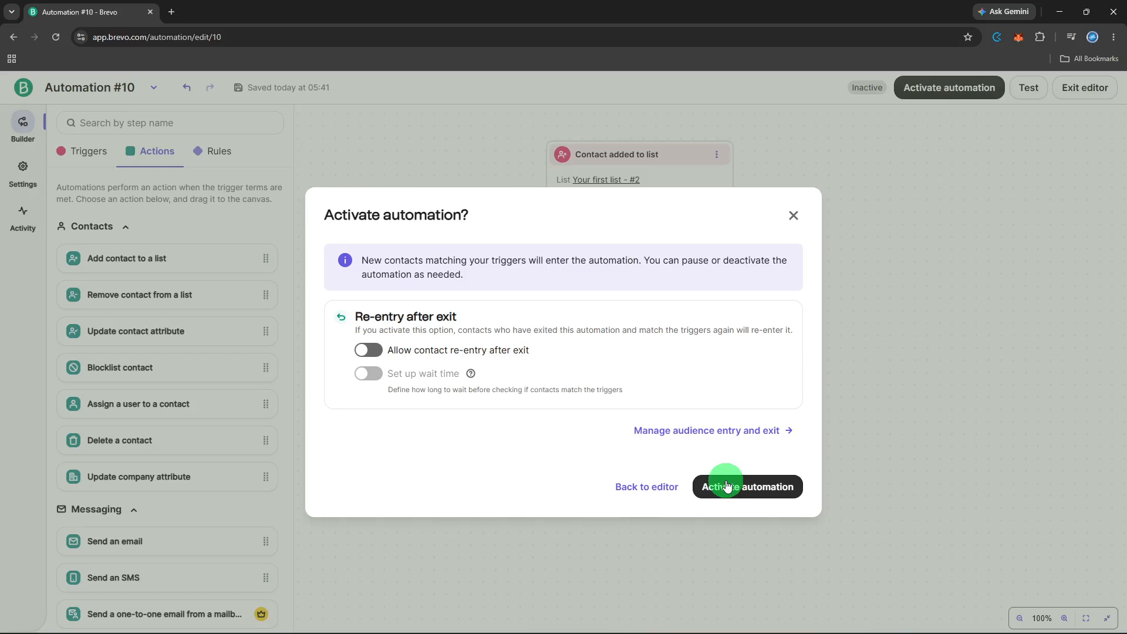
left_click(727, 485)
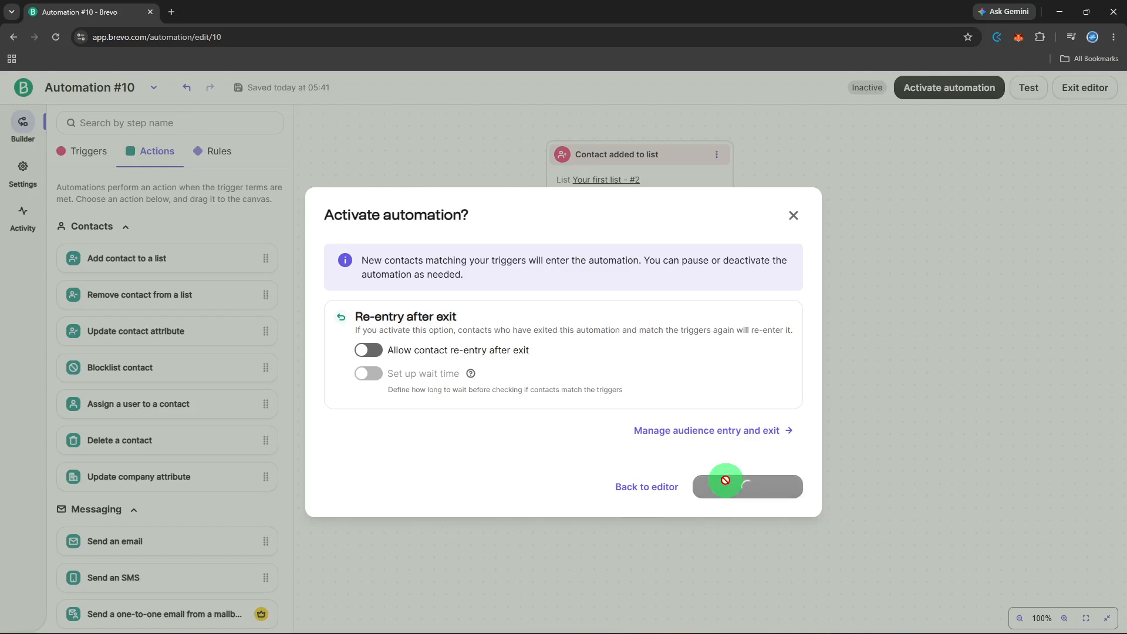